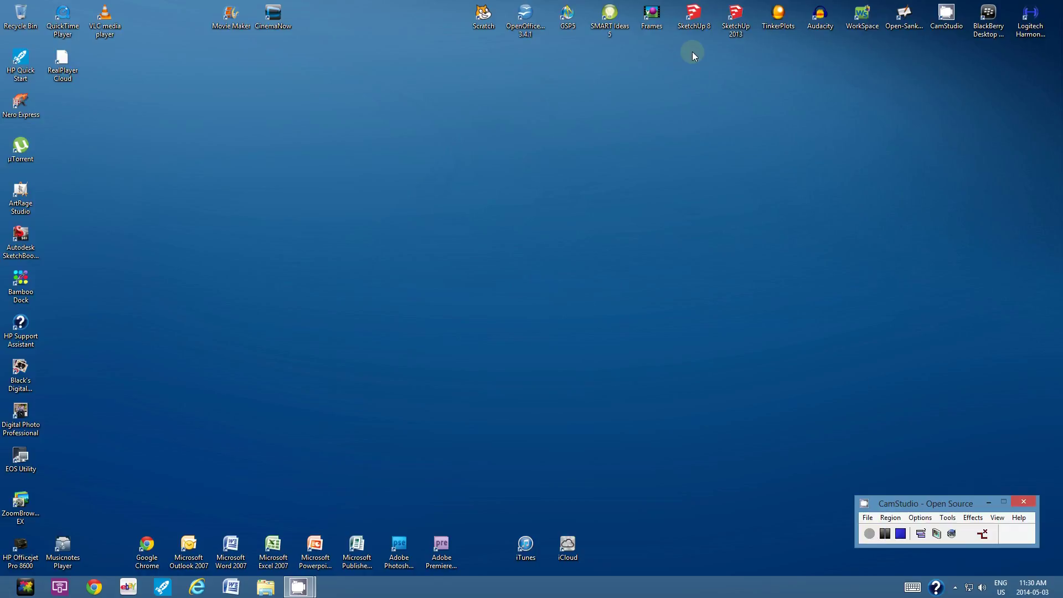
# Launch SketchUp 8, start a new untitled model and zoom in toward the axis origin
pyautogui.doubleClick(694, 17)
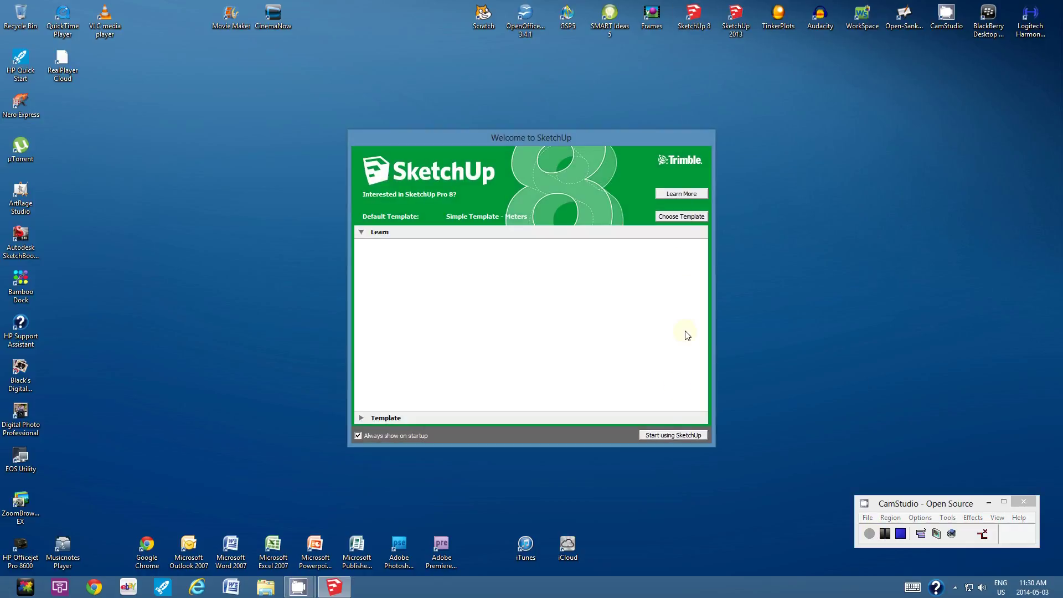
pyautogui.click(666, 434)
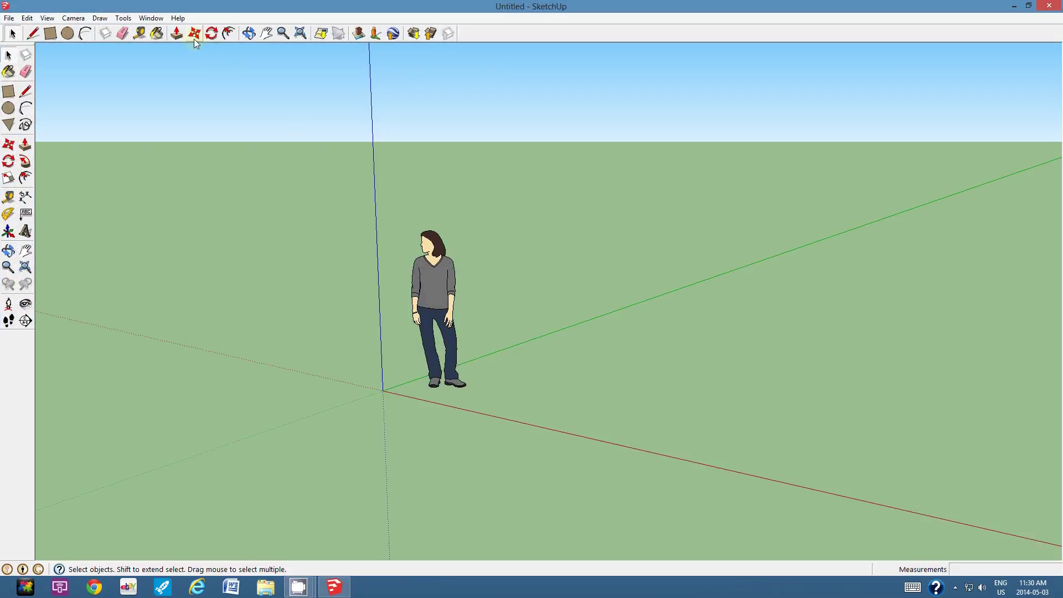
pyautogui.click(283, 34)
pyautogui.scroll(10, 506, 414)
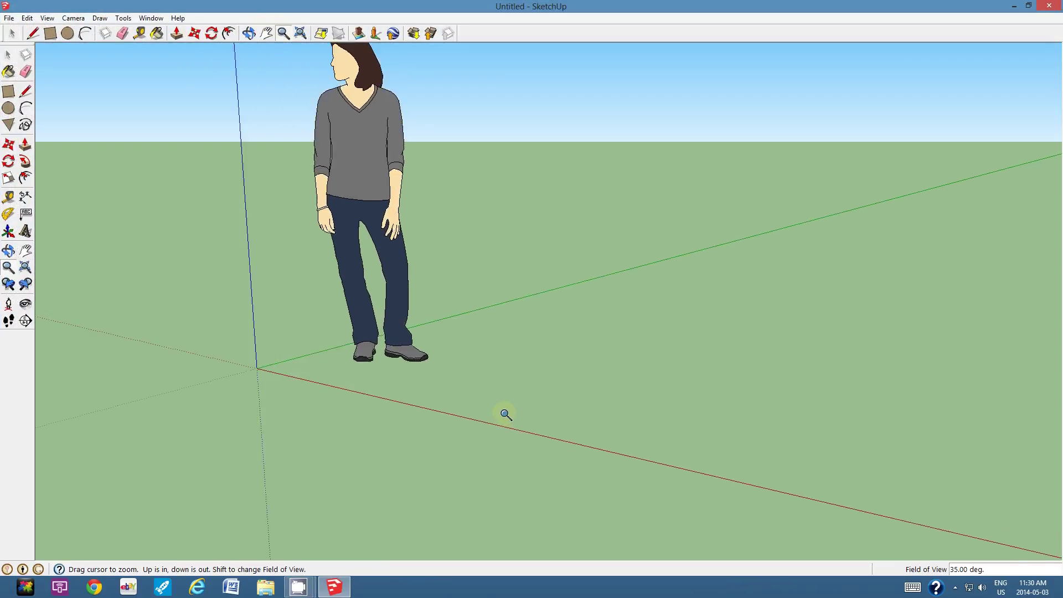
pyautogui.scroll(2, 505, 415)
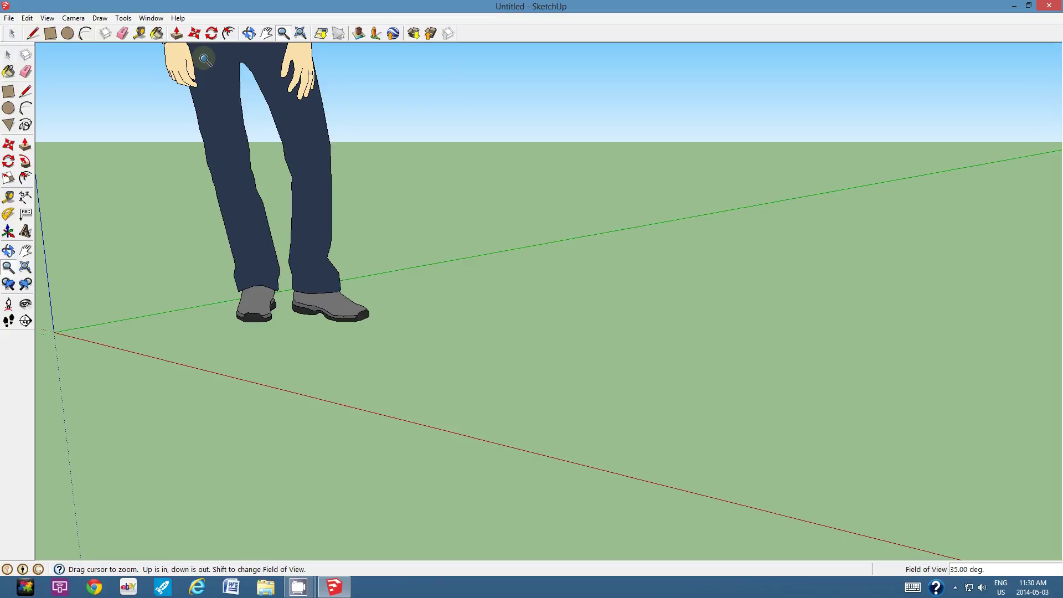
# Draw a 30cm by 15cm rectangle with its first corner on the red axis
pyautogui.click(49, 33)
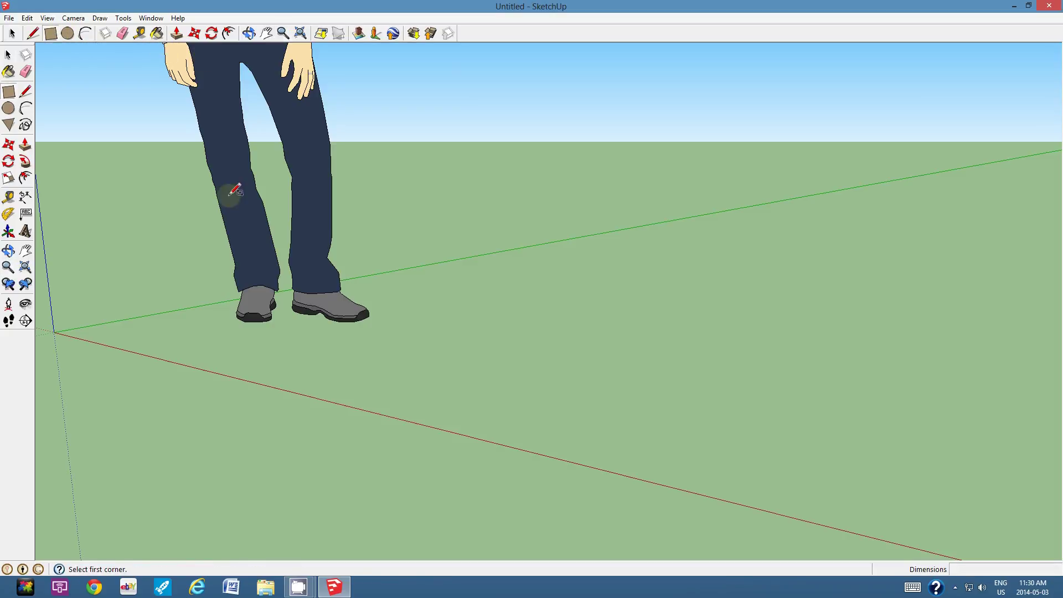
pyautogui.click(358, 408)
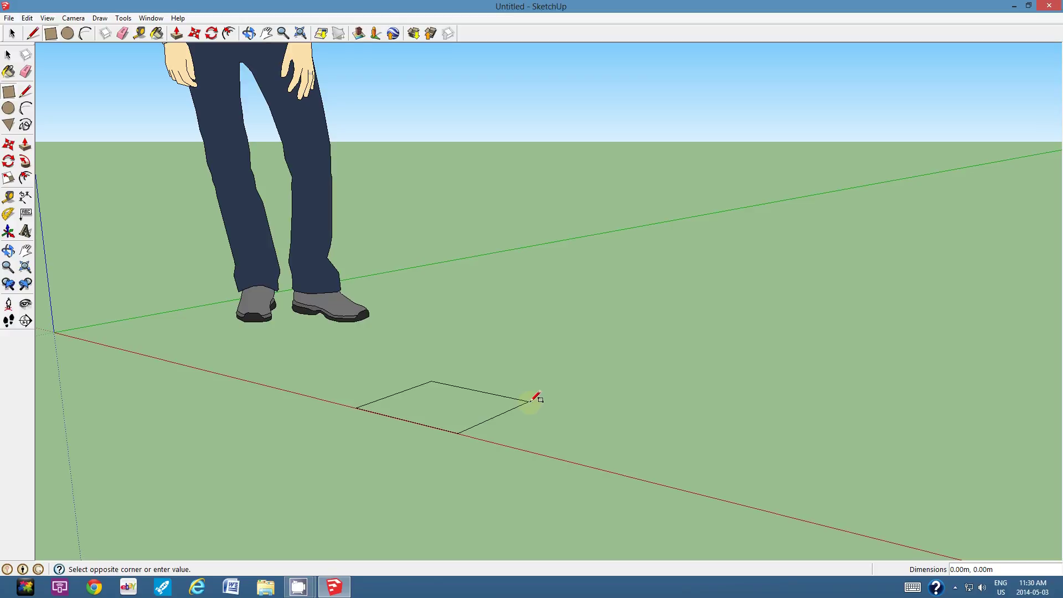
pyautogui.write('30cm, 15cm')
pyautogui.press('Return')
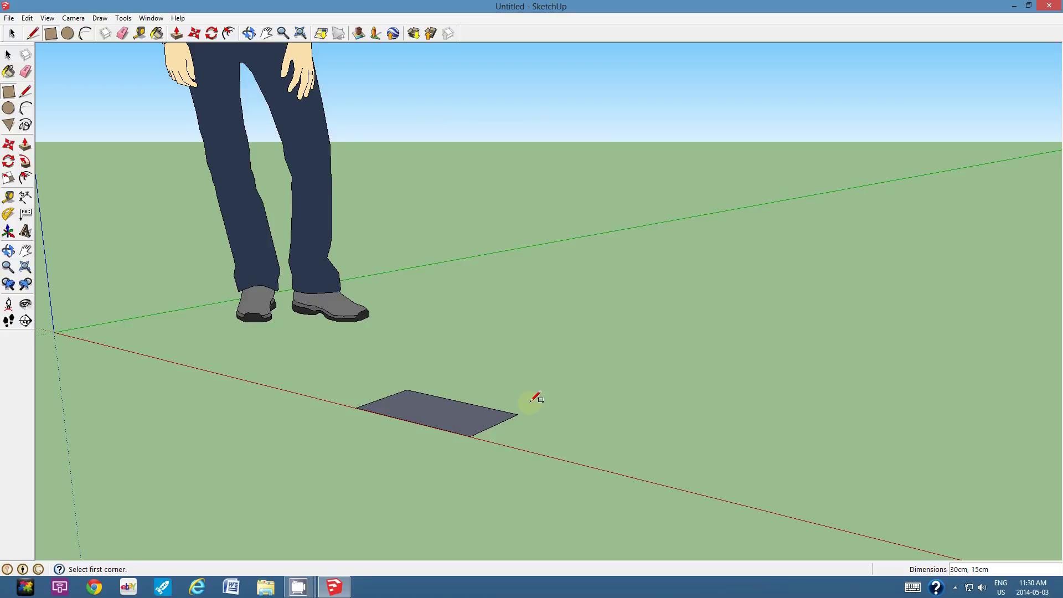
# Push/pull the 30×15cm rectangle up exactly 20cm into a solid box
pyautogui.click(283, 33)
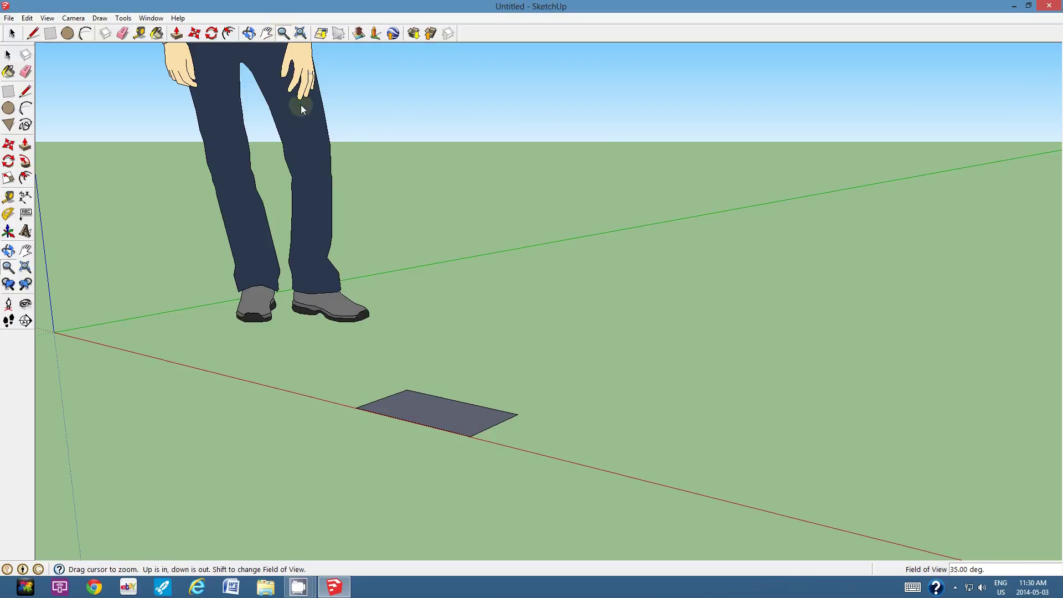
pyautogui.scroll(3, 443, 400)
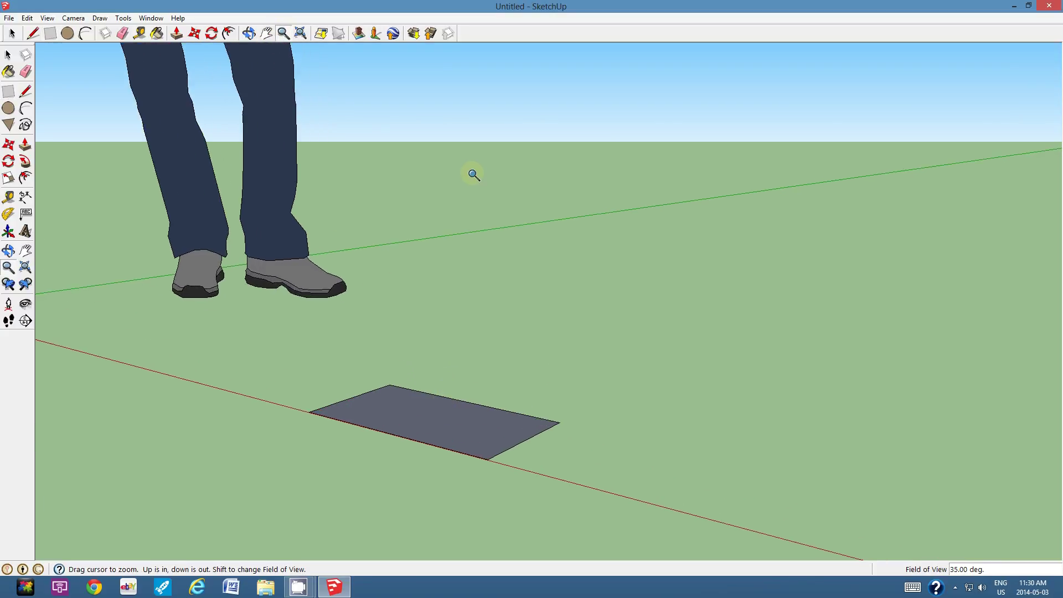
pyautogui.click(177, 33)
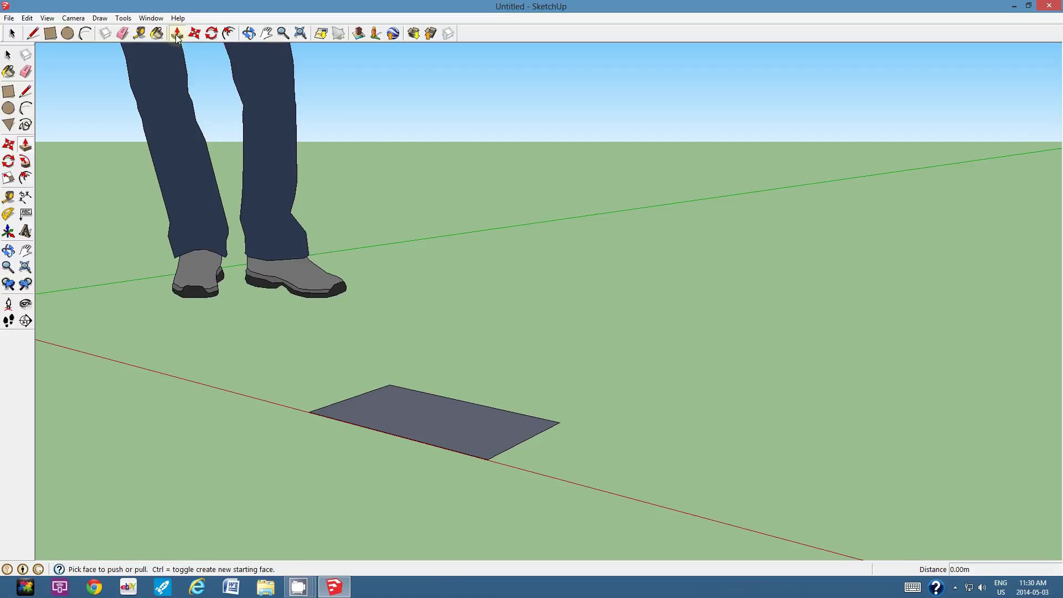
pyautogui.click(415, 416)
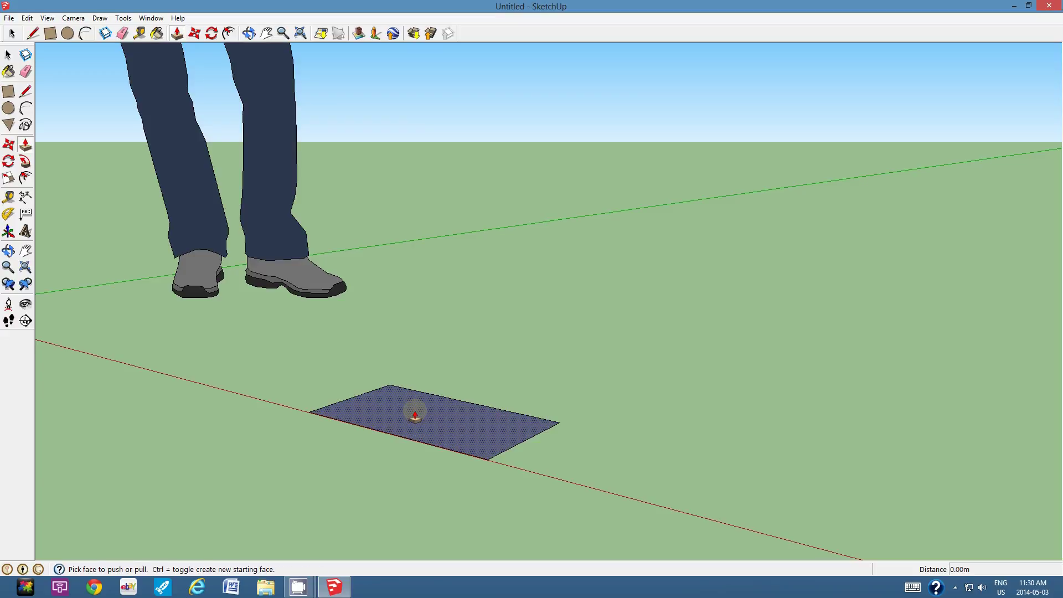
pyautogui.moveTo(415, 416); pyautogui.dragTo(424, 327)
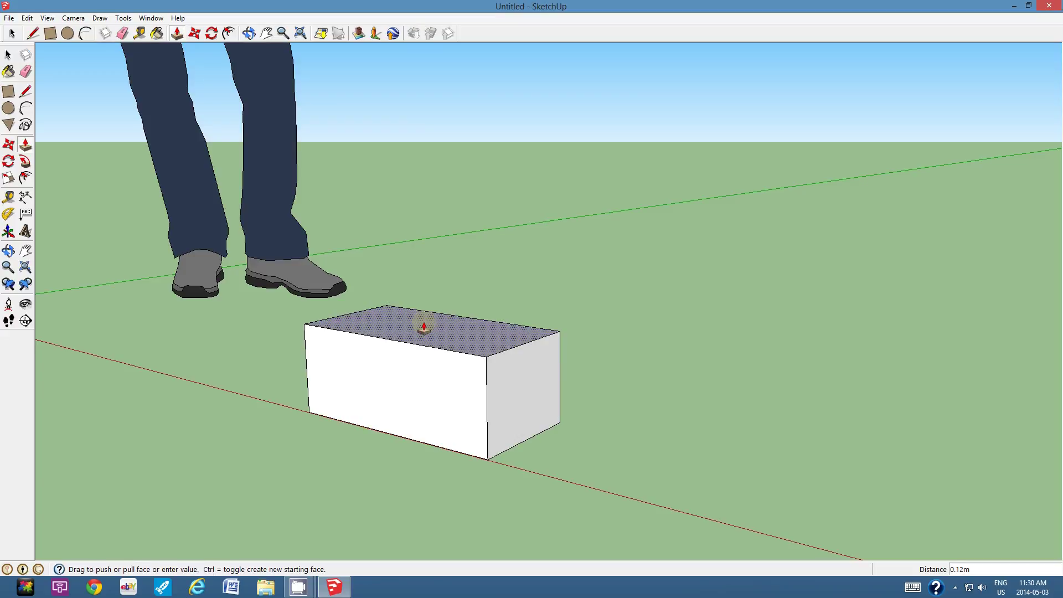
pyautogui.write('20cm')
pyautogui.press('Return')
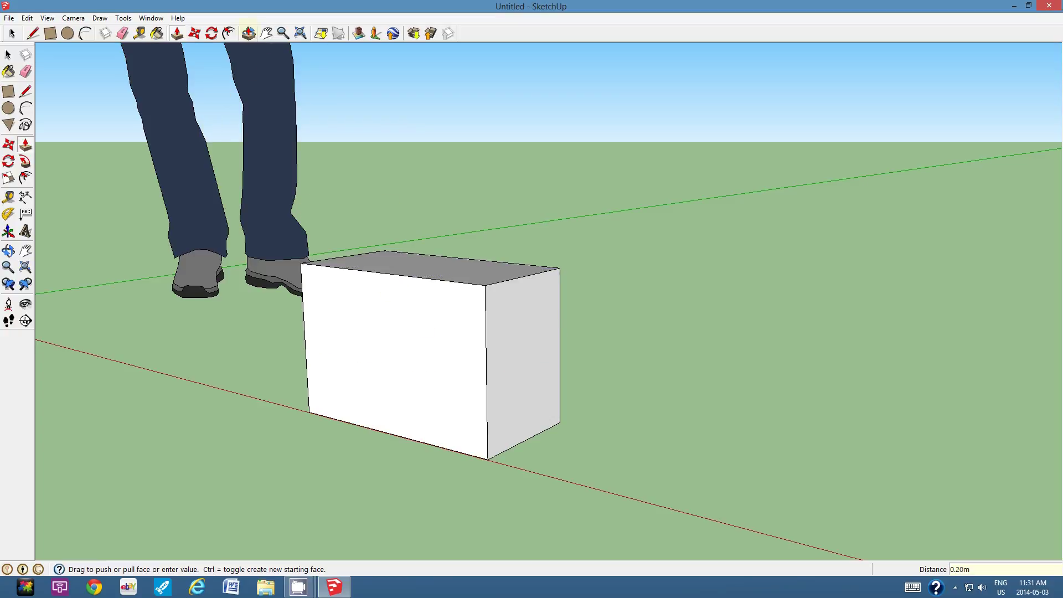
# Tilt the view down onto the box's top and tape-measure its top edge at 0.15m
pyautogui.click(249, 33)
pyautogui.moveTo(399, 318); pyautogui.dragTo(430, 373)
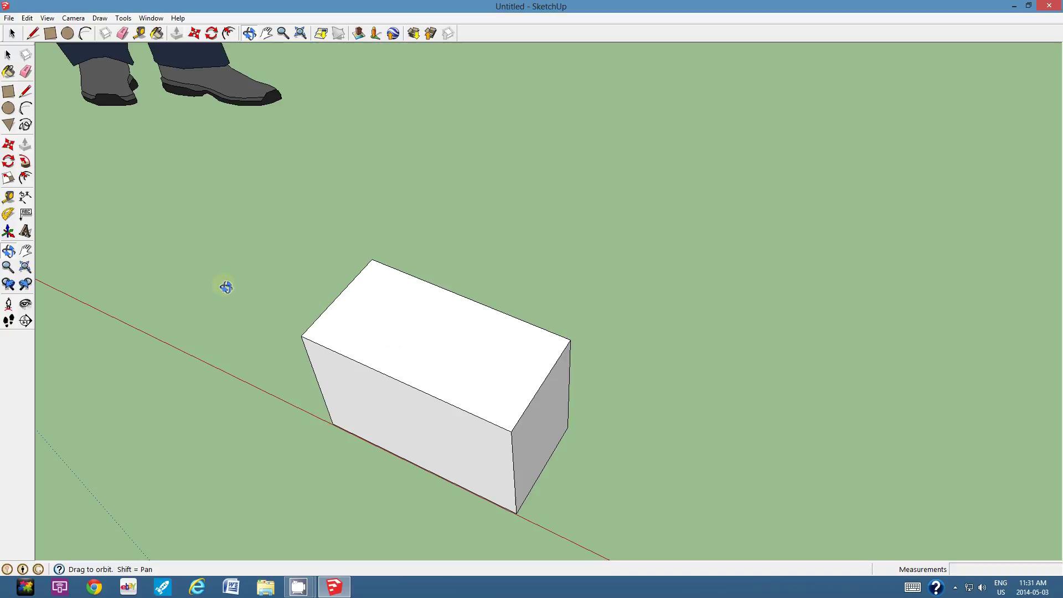
pyautogui.click(8, 197)
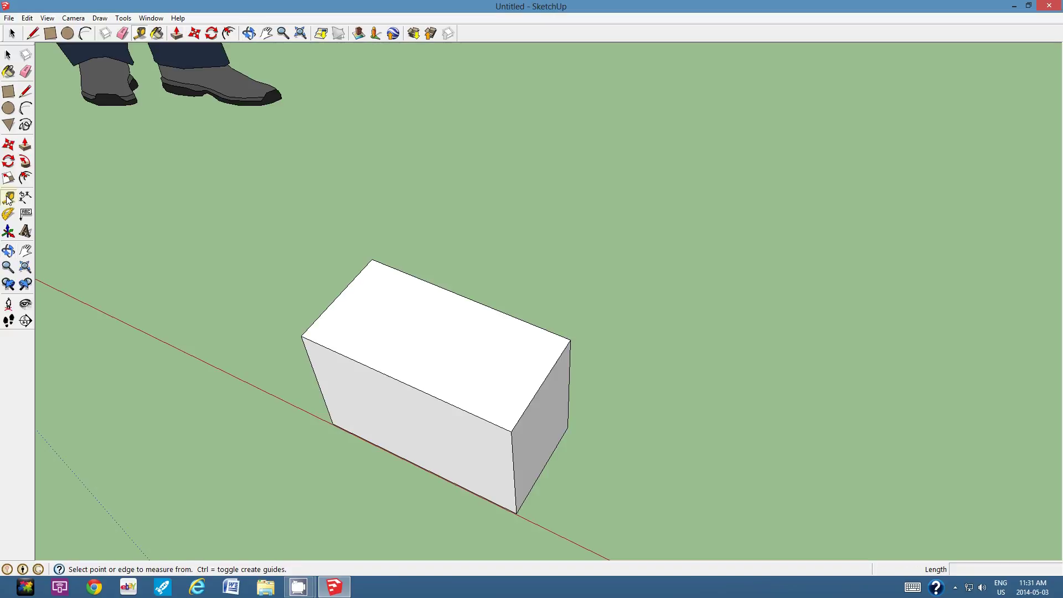
pyautogui.click(372, 259)
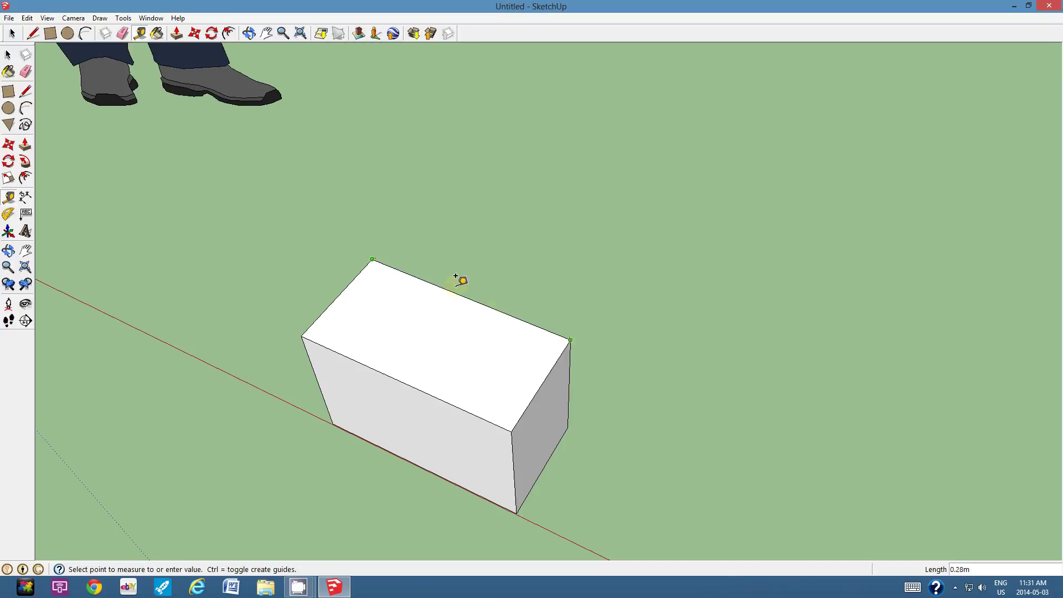
pyautogui.click(374, 250)
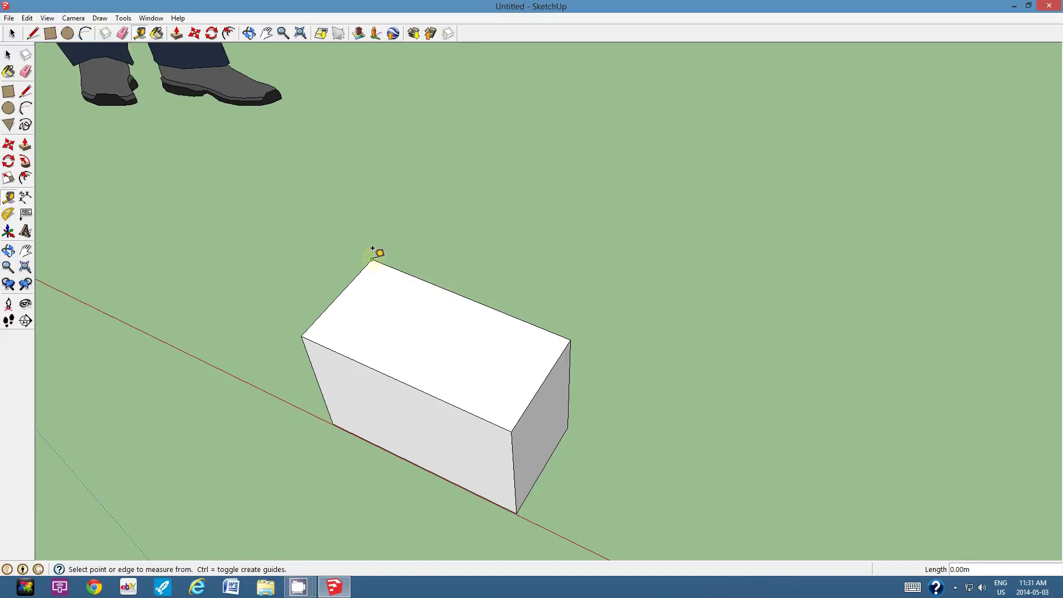
pyautogui.click(301, 336)
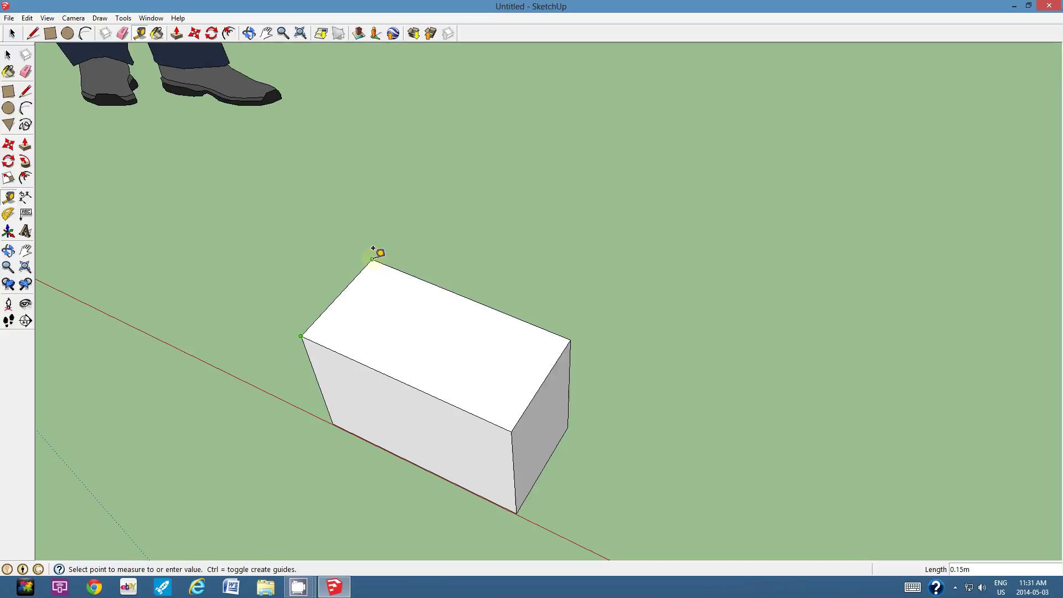
# Create 2cm-high 3D text reading '30cmx15cm' and position it on the box's top face
pyautogui.click(26, 232)
pyautogui.write('30cm')
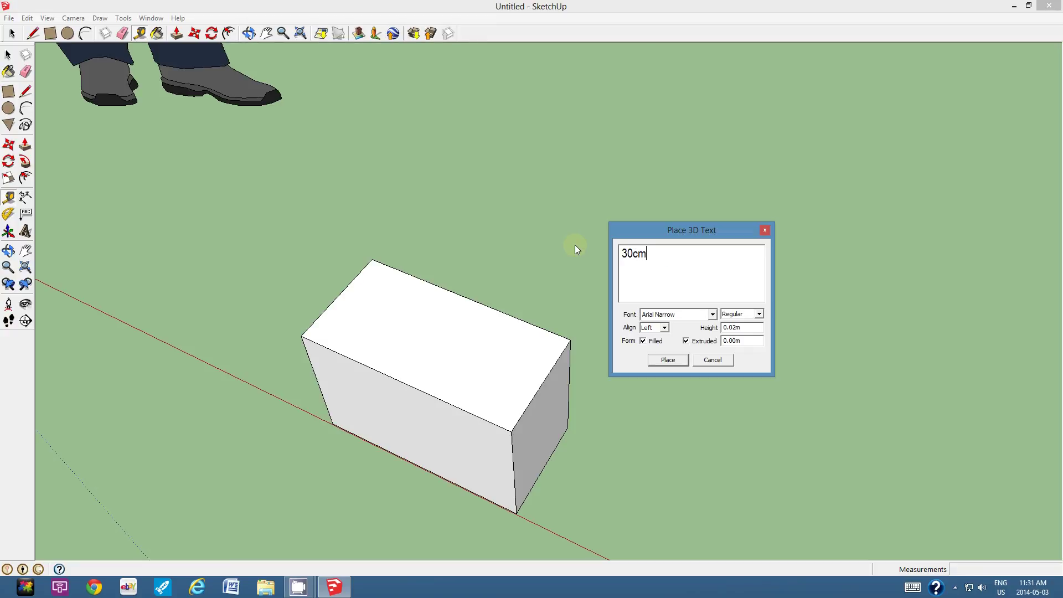
pyautogui.write('x156')
pyautogui.press('BackSpace')
pyautogui.write('cm')
pyautogui.moveTo(746, 329); pyautogui.dragTo(712, 332)
pyautogui.write('3cm')
pyautogui.press('BackSpace')
pyautogui.press('BackSpace')
pyautogui.write('2cm')
pyautogui.click(668, 360)
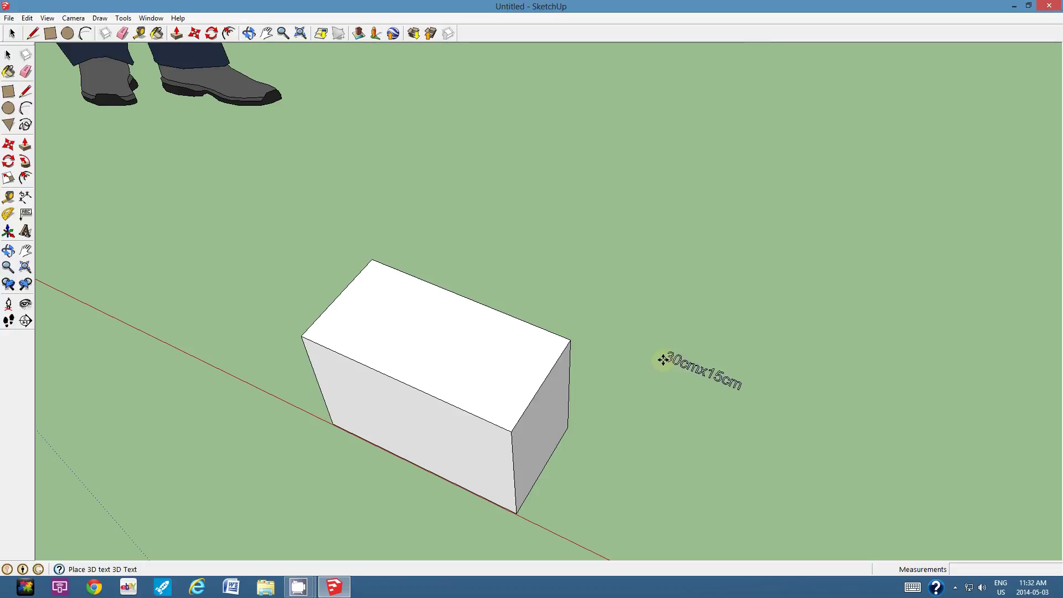
pyautogui.click(355, 317)
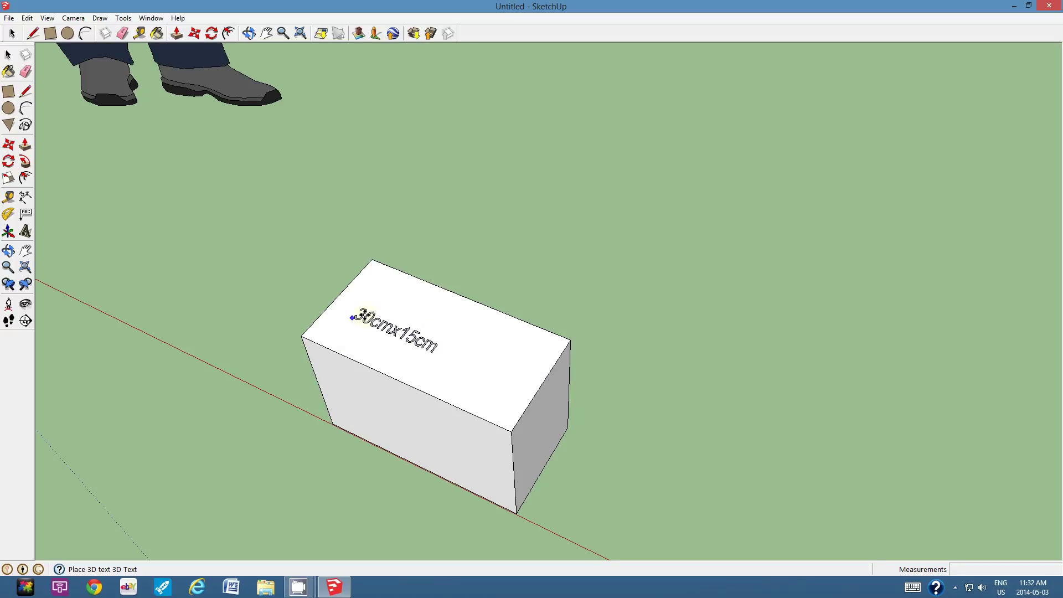
# Set the label on the top face, orbit to the front face and measure its top edge
pyautogui.click(392, 325)
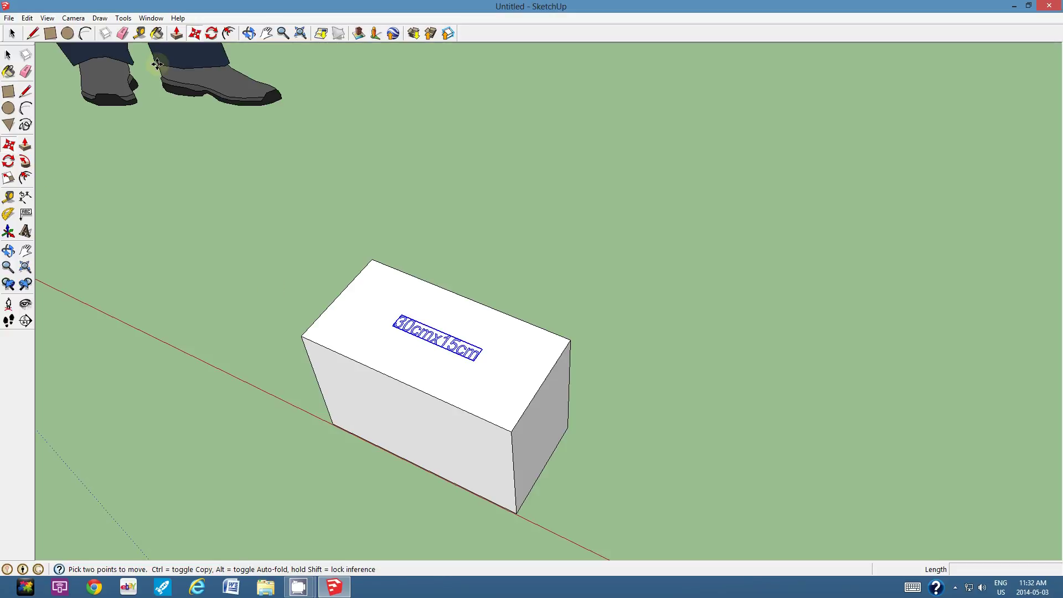
pyautogui.click(249, 33)
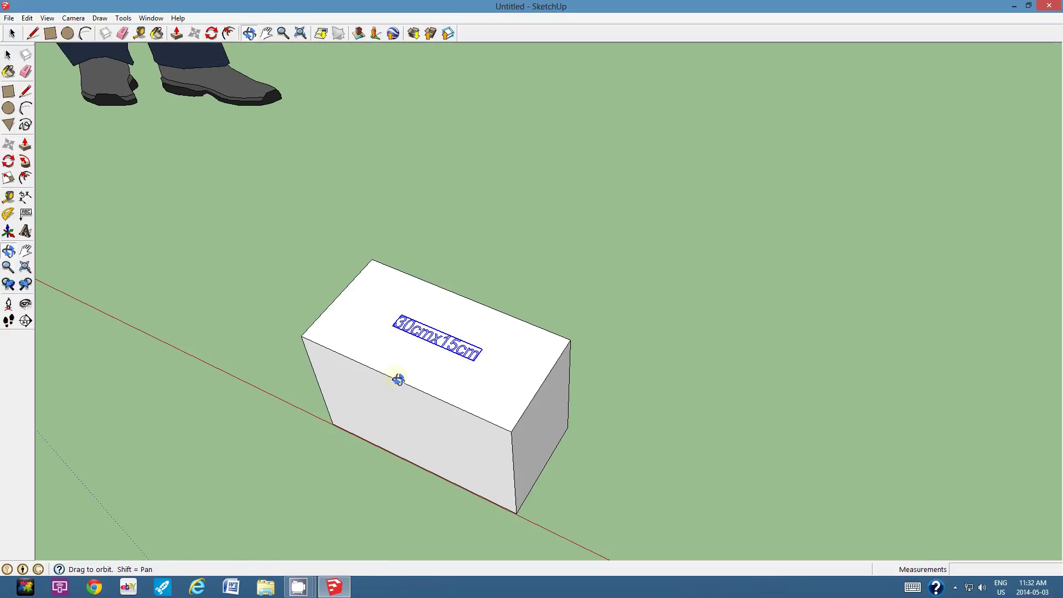
pyautogui.moveTo(410, 408); pyautogui.dragTo(410, 408)
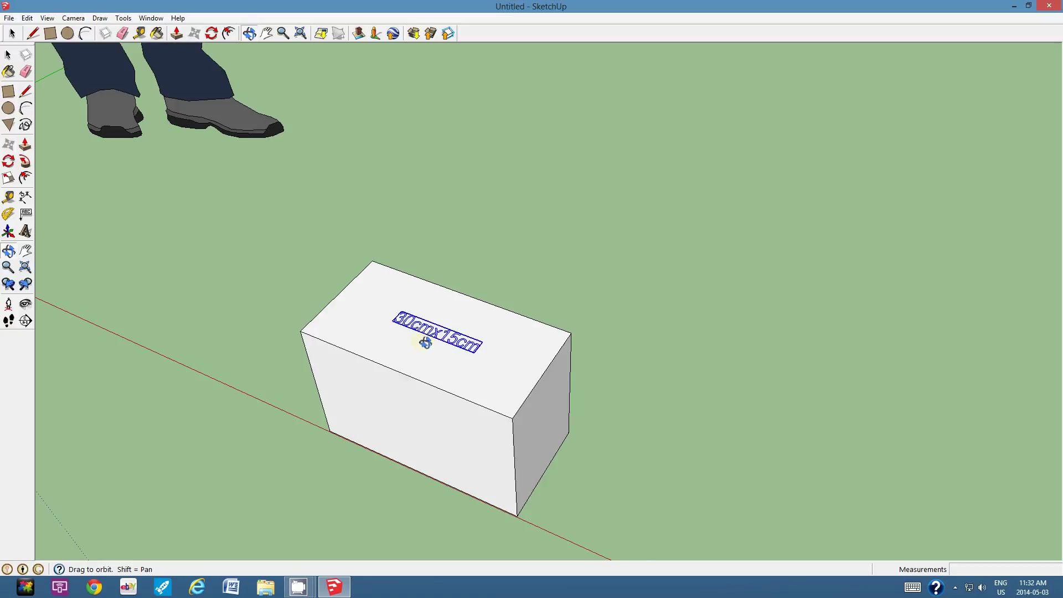
pyautogui.moveTo(422, 339); pyautogui.dragTo(395, 353)
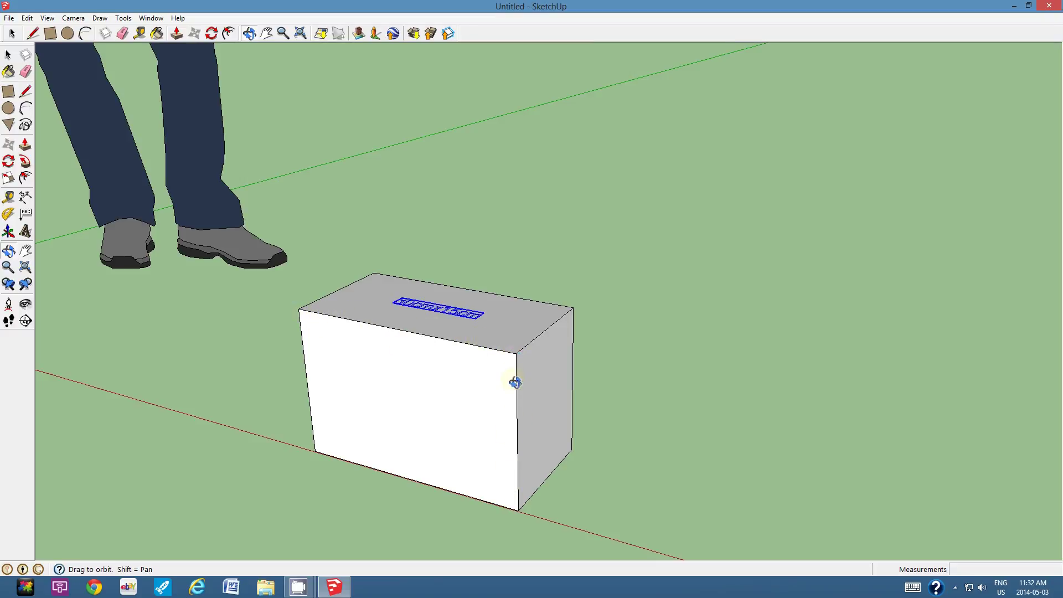
pyautogui.click(8, 200)
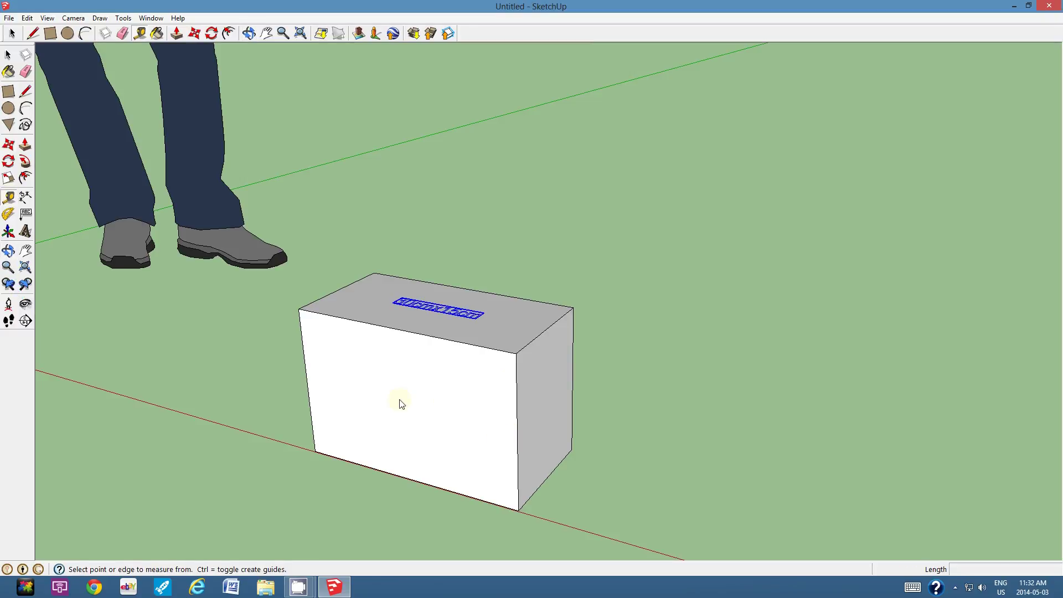
pyautogui.click(515, 345)
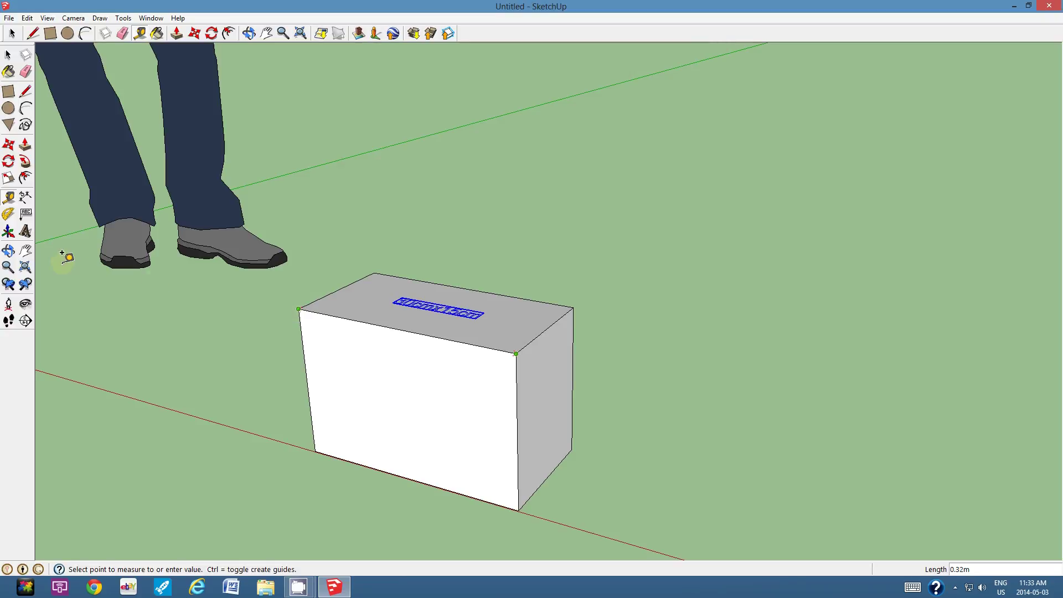
# Place 3D text reading '30cmx20cm' on the box's front face
pyautogui.click(25, 231)
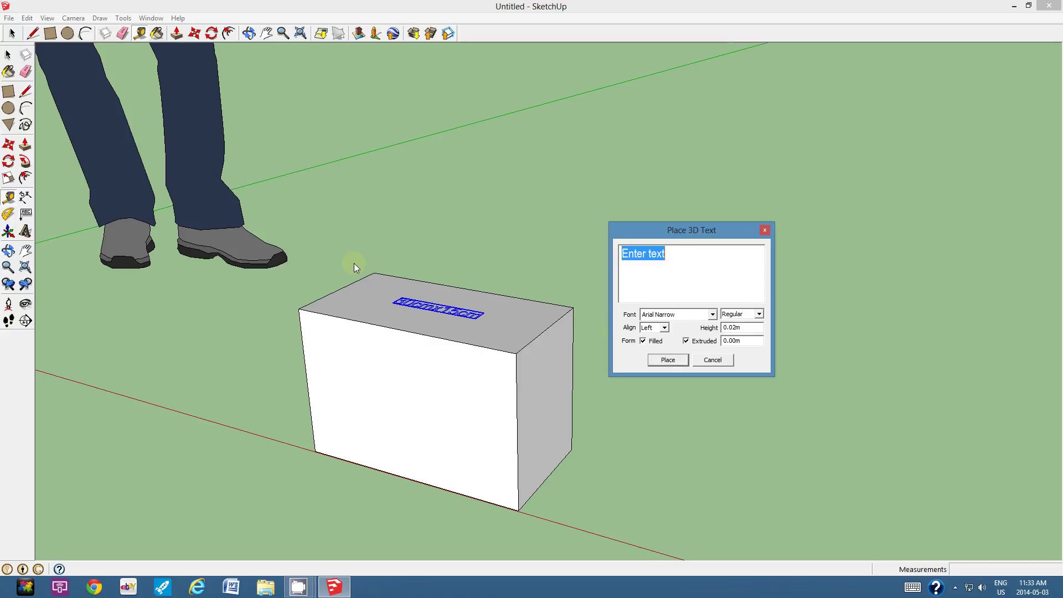
pyautogui.write('30cmx')
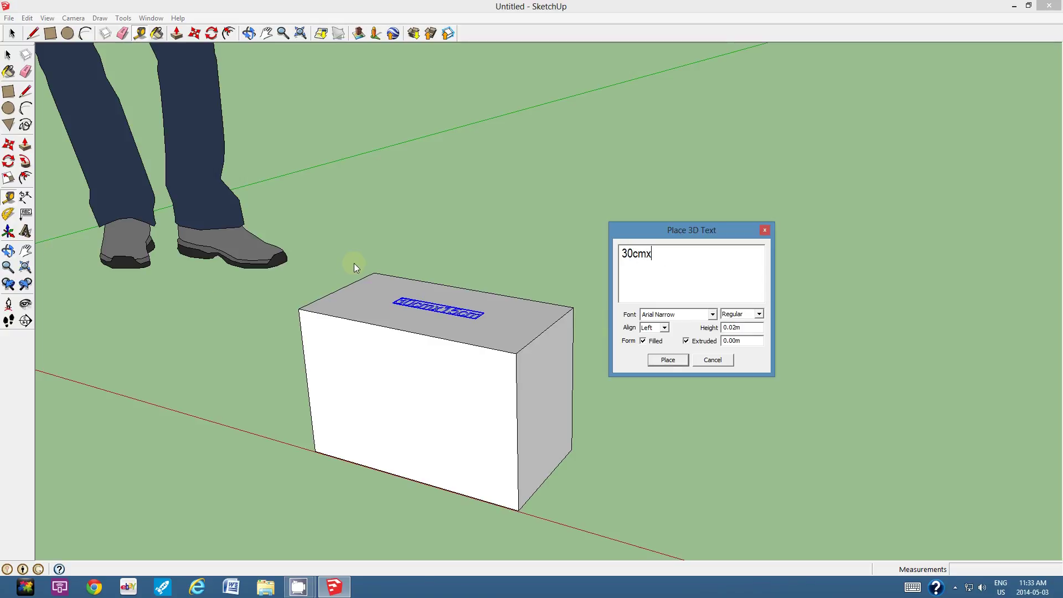
pyautogui.write('20cm')
pyautogui.click(668, 360)
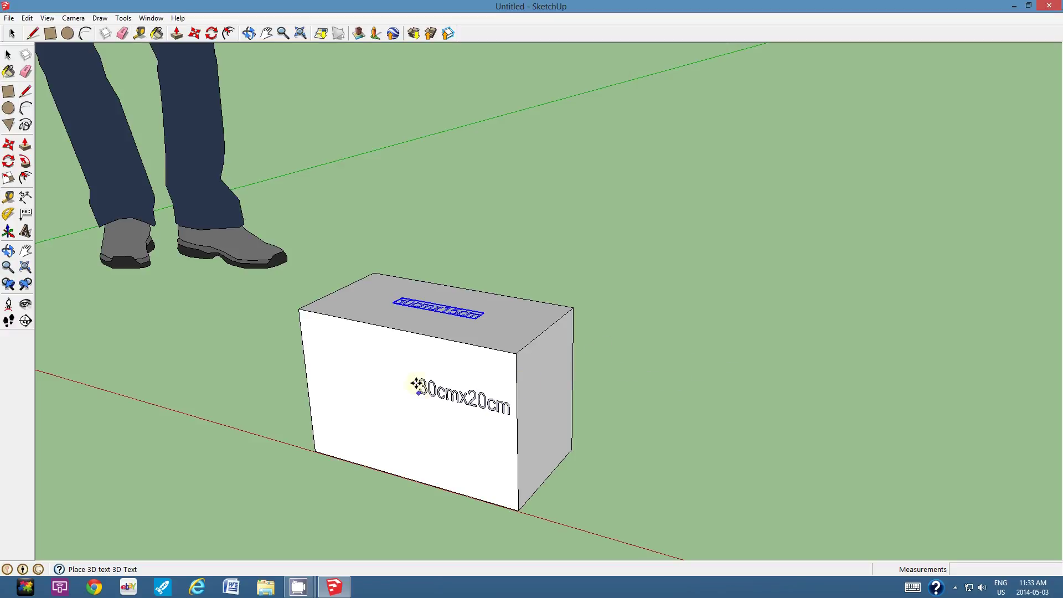
pyautogui.click(360, 393)
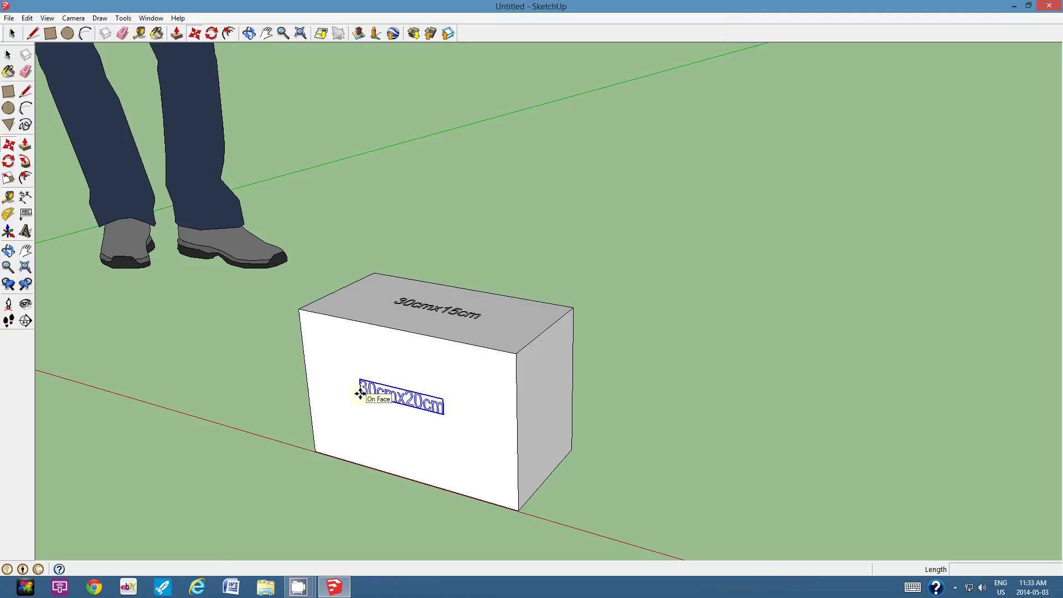
pyautogui.click(249, 33)
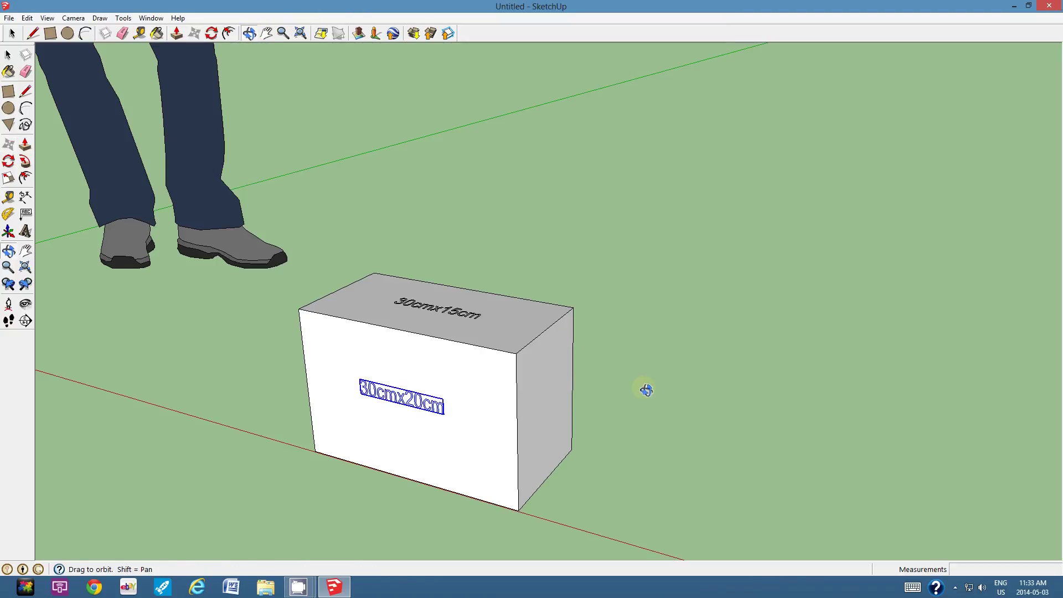
# Orbit to the box's bare side face and measure its top edge between corners
pyautogui.moveTo(611, 364); pyautogui.dragTo(587, 359)
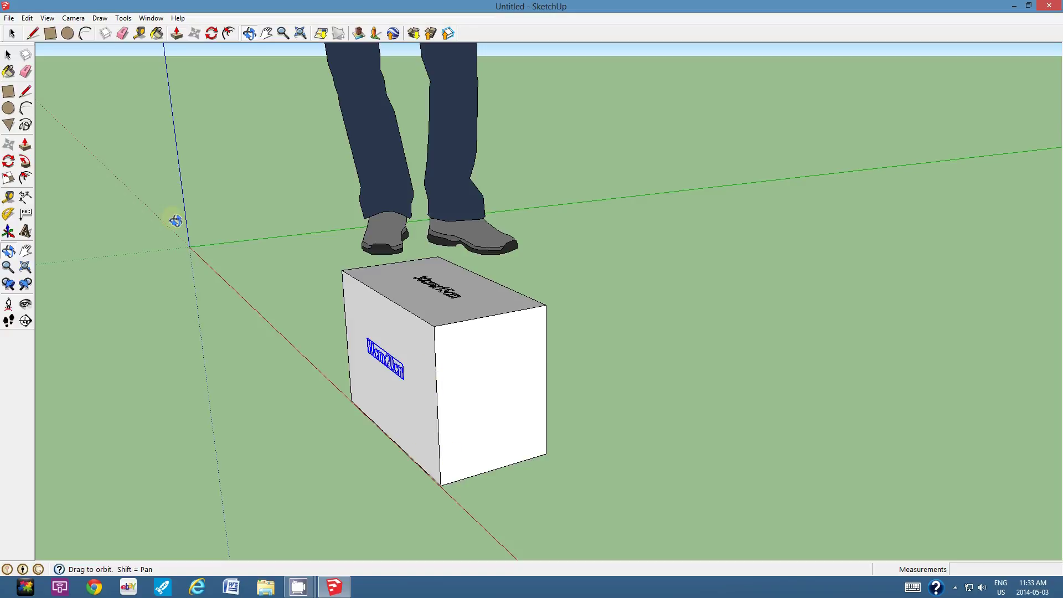
pyautogui.click(9, 198)
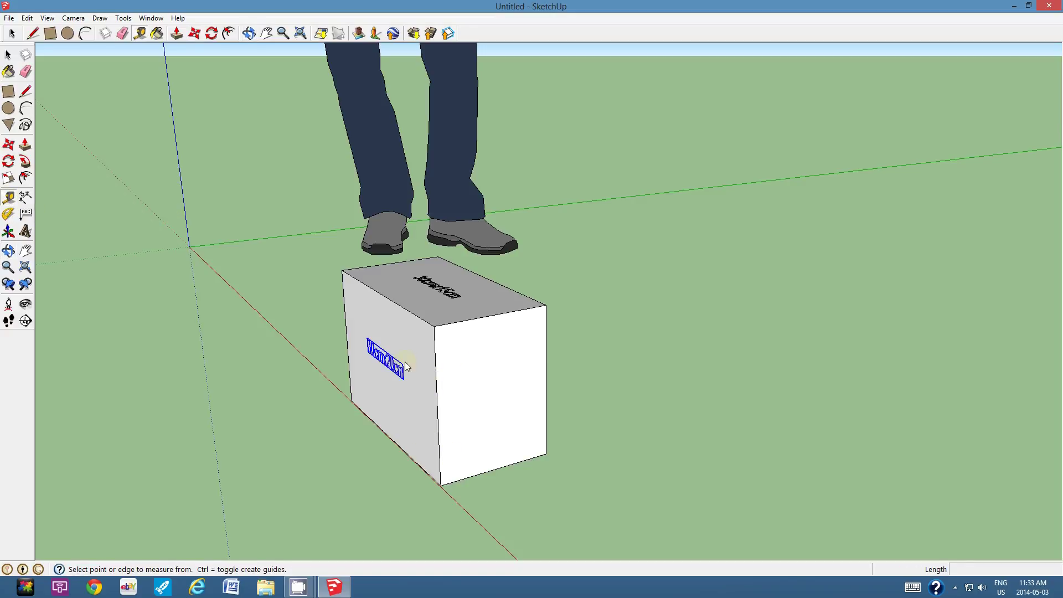
pyautogui.click(435, 323)
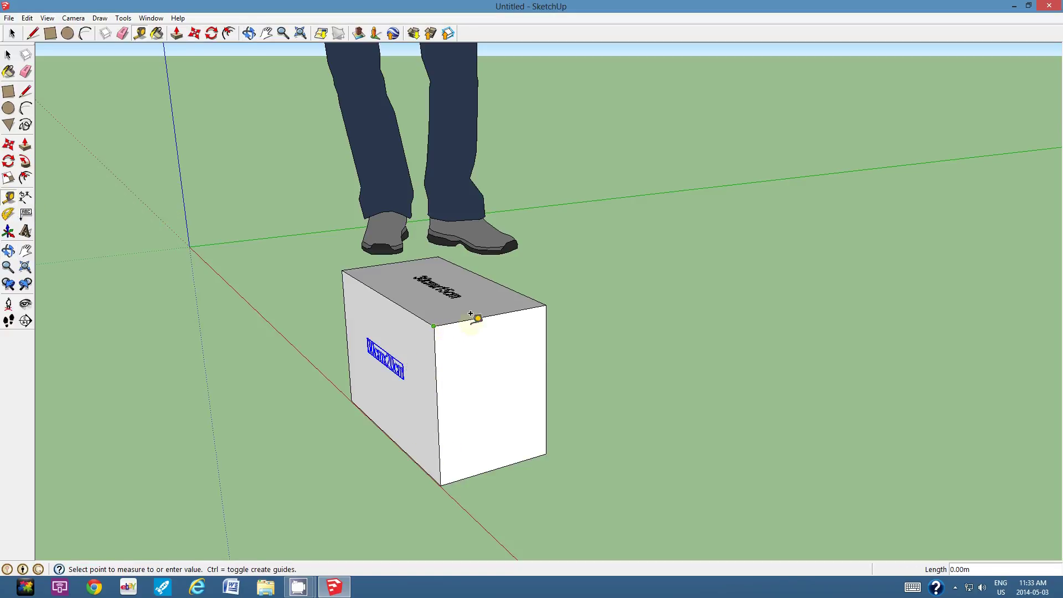
pyautogui.click(545, 297)
# Place 3D text reading '20cmx15cm' on the box's side face
pyautogui.click(26, 231)
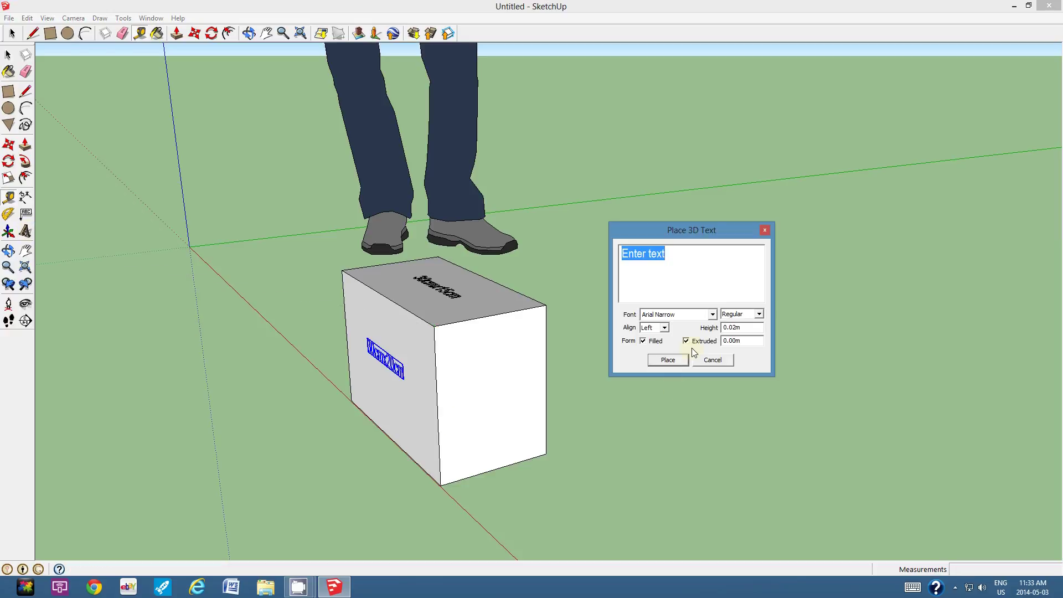
pyautogui.write('20cm')
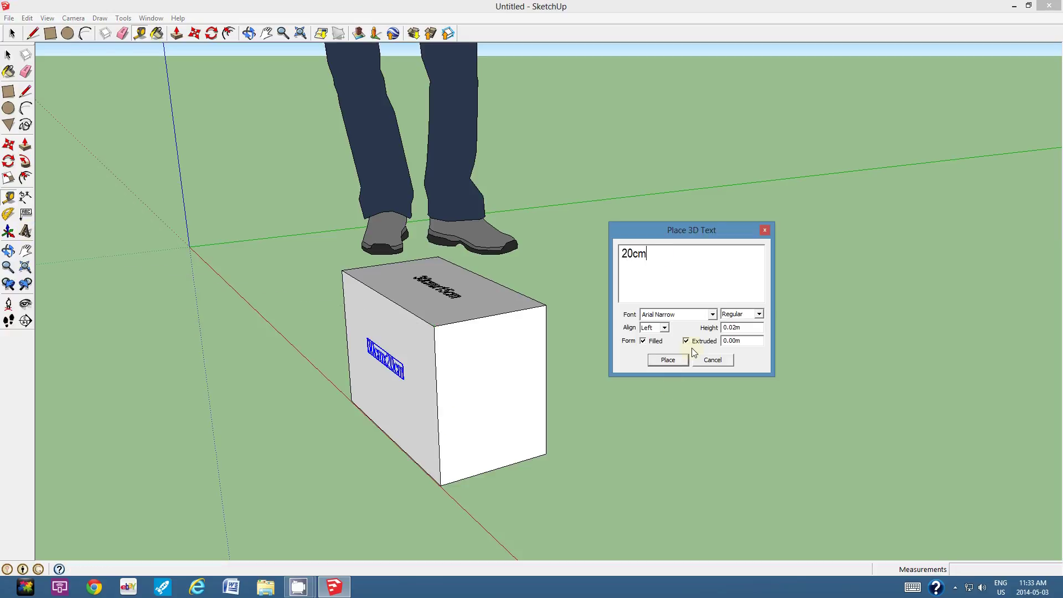
pyautogui.write('x15cm')
pyautogui.click(677, 364)
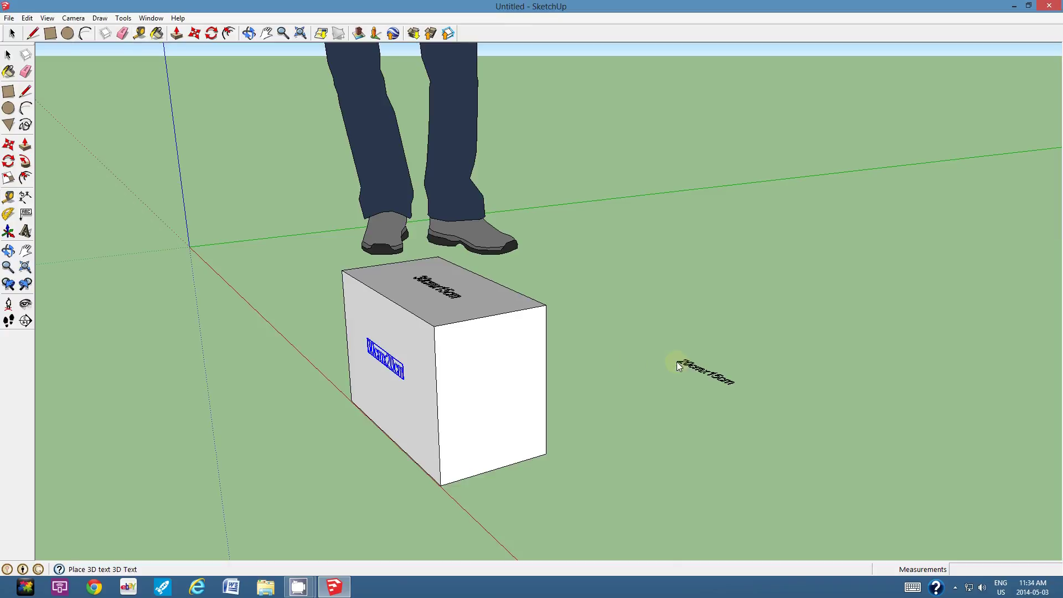
pyautogui.click(451, 406)
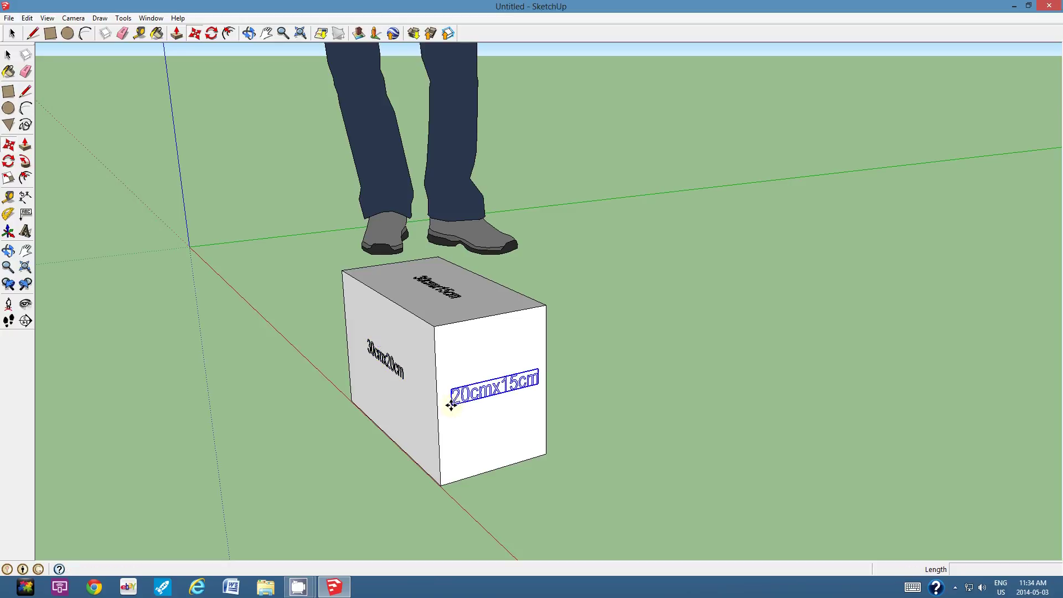
pyautogui.click(250, 34)
# Orbit around the fully labelled box to review it, then switch to CamStudio
pyautogui.moveTo(454, 334); pyautogui.dragTo(526, 325)
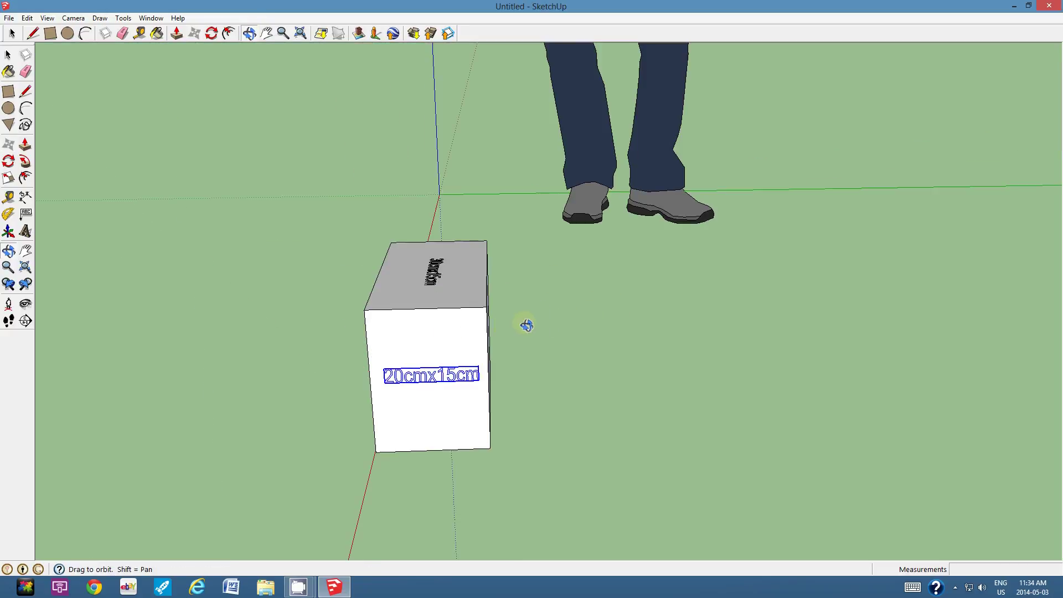
pyautogui.moveTo(440, 333)
pyautogui.mouseDown()
pyautogui.moveTo(423, 332)
pyautogui.moveTo(453, 327)
pyautogui.mouseUp()
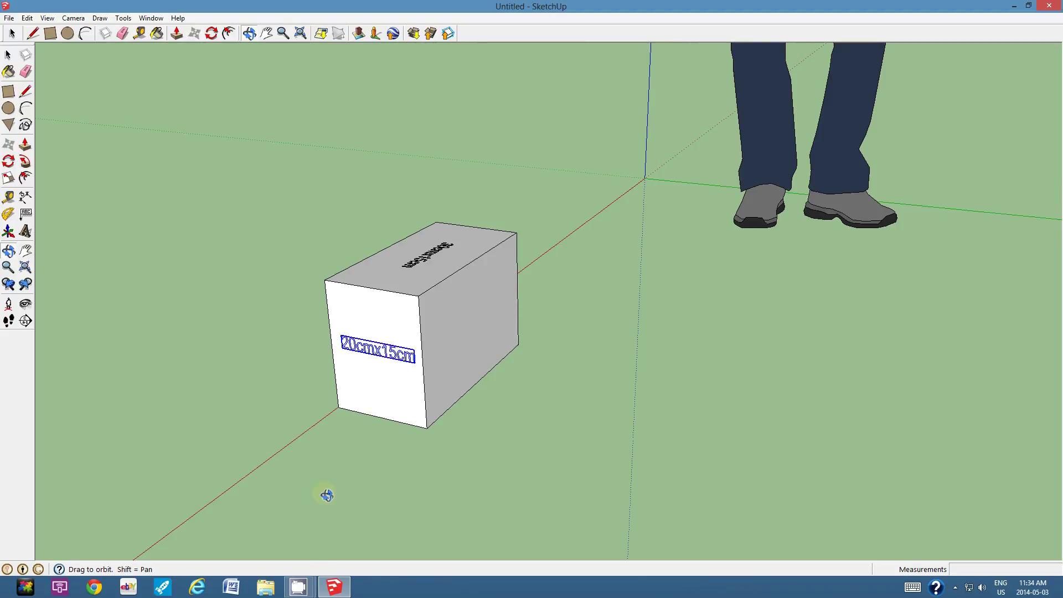
pyautogui.click(299, 589)
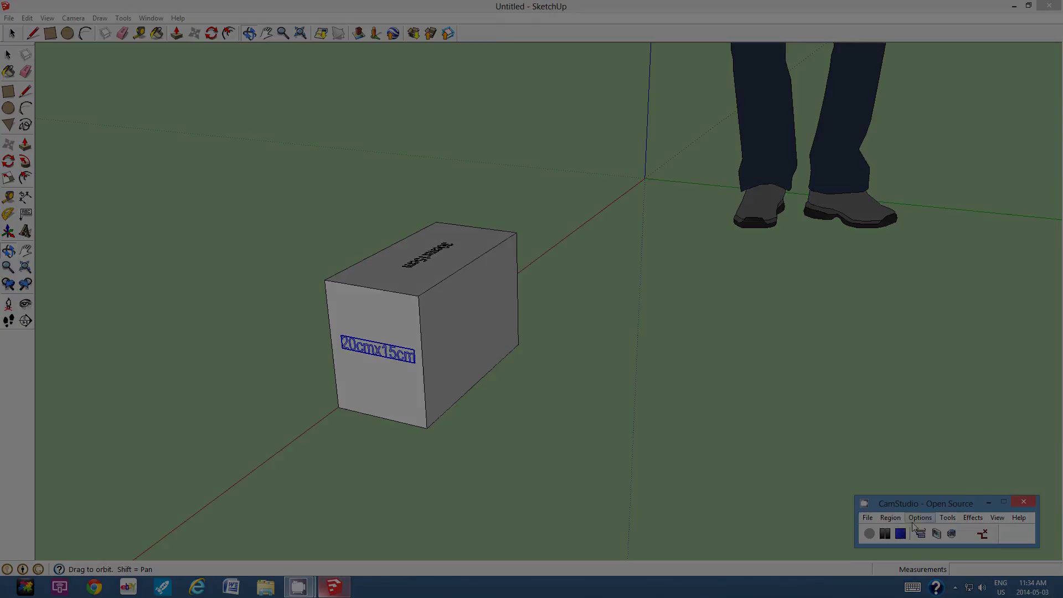